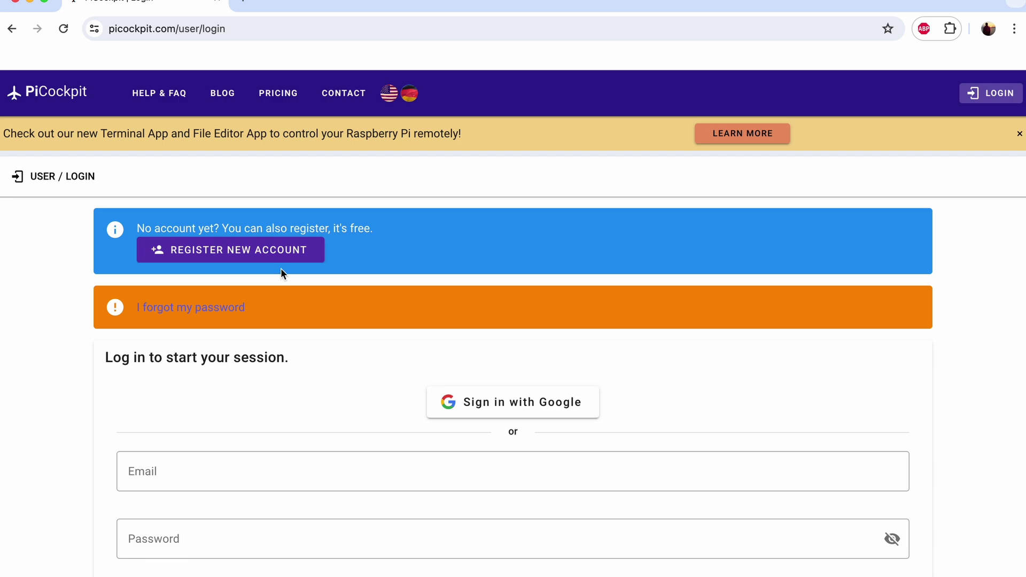
Step: Log in to PiCockpit with the account e-mail and password to reach My Pis
click(246, 471)
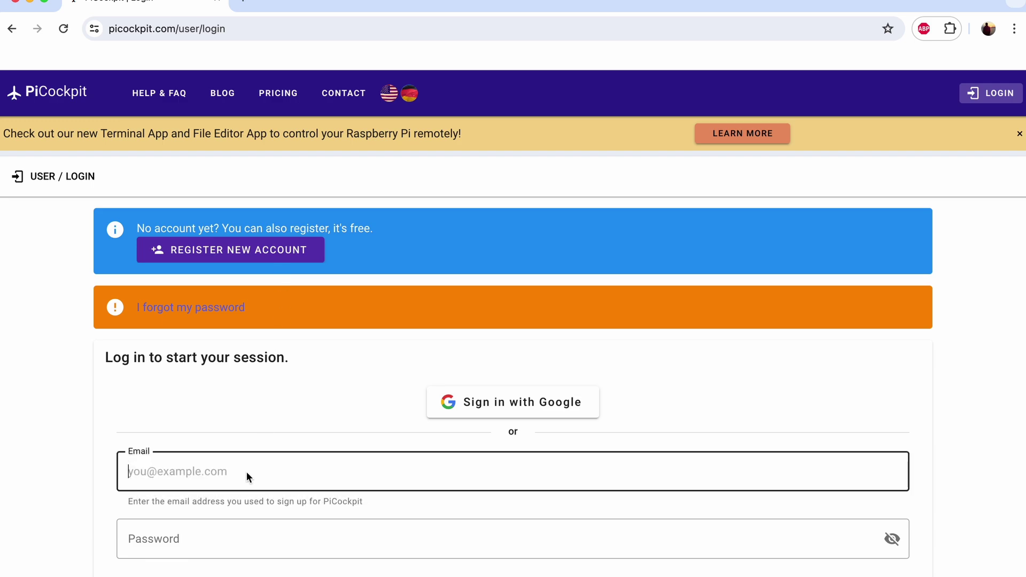
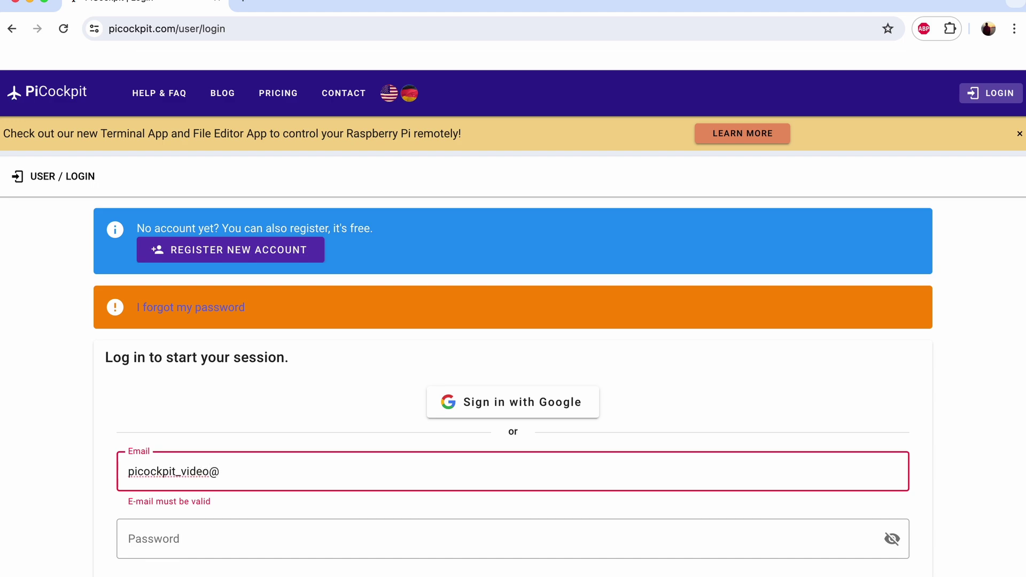
key(Tab)
text(••••)
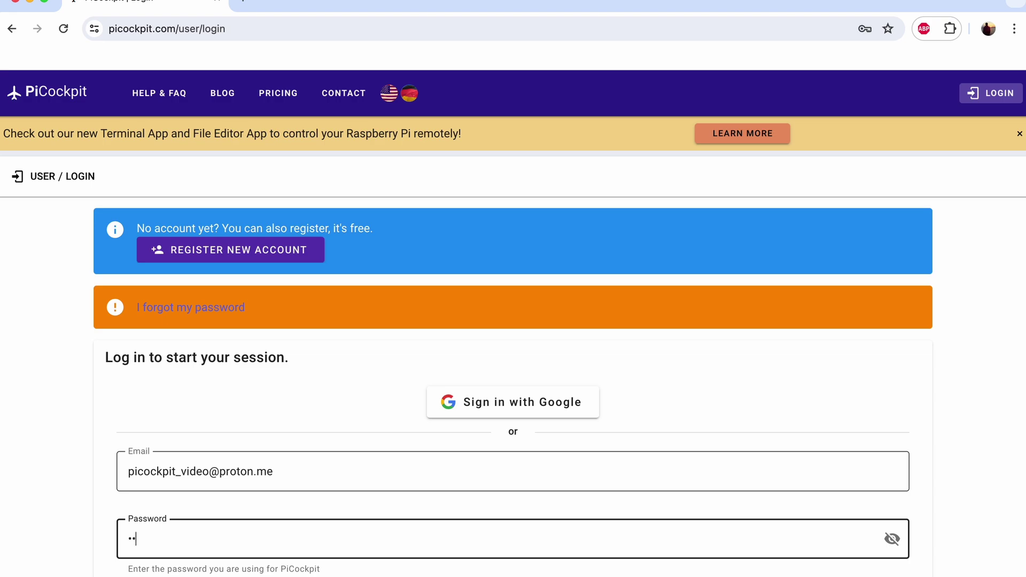
text(•••••)
key(Return)
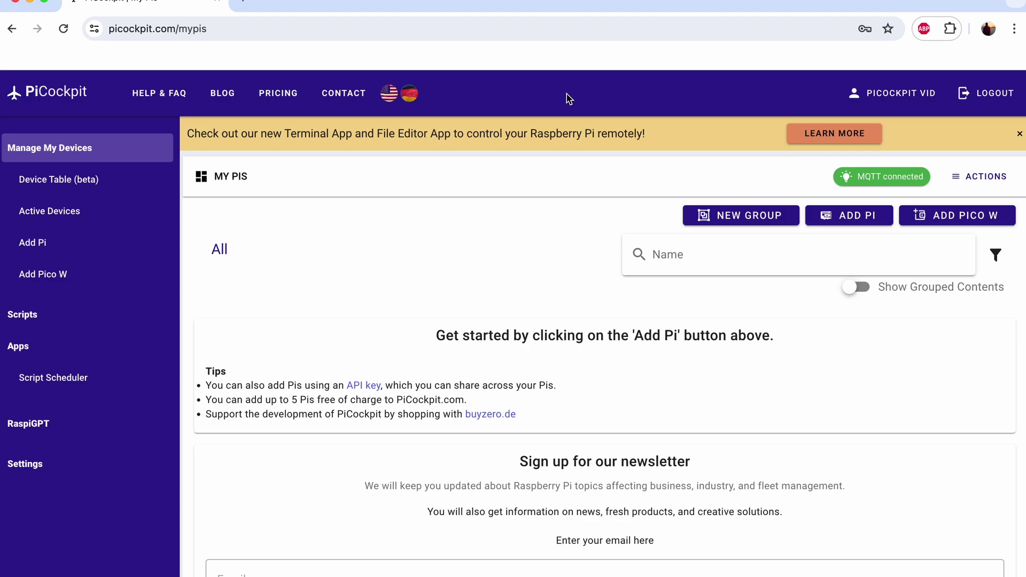
Step: Add a new Pi named 'Pi 5' with multi-use install and enter the password to reauthenticate
click(833, 216)
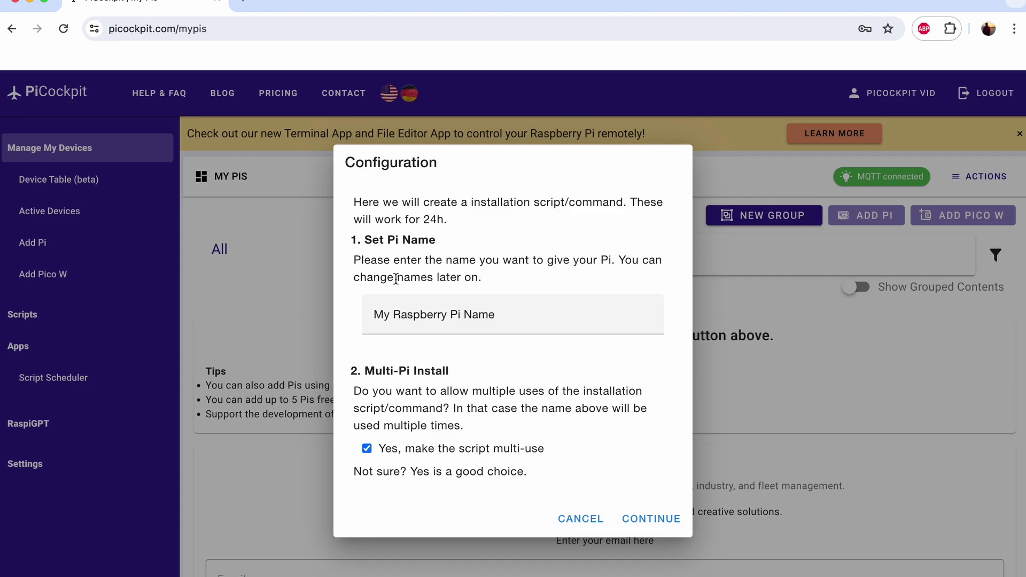
double_click(408, 316)
triple_click(408, 317)
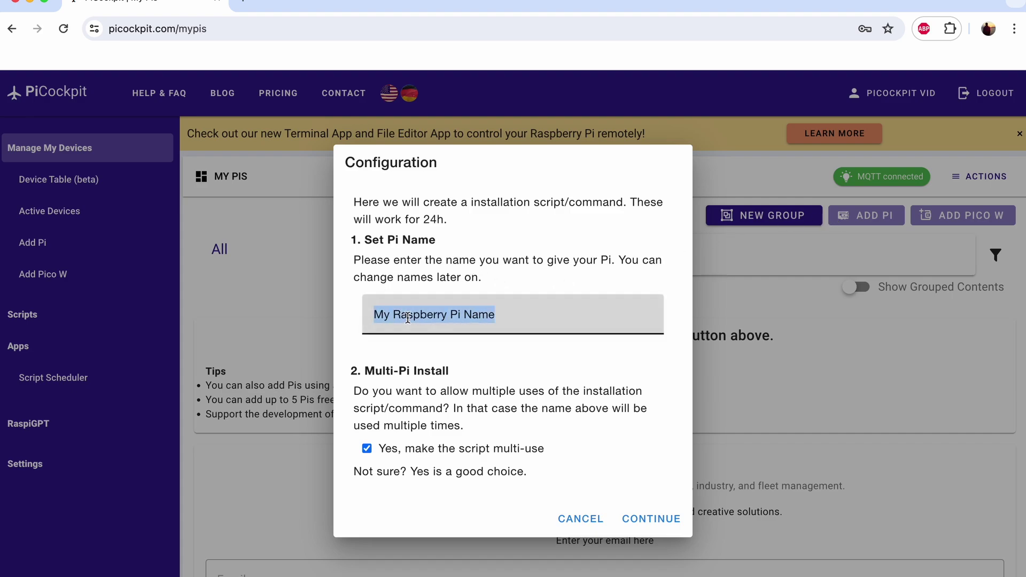
text(Pi )
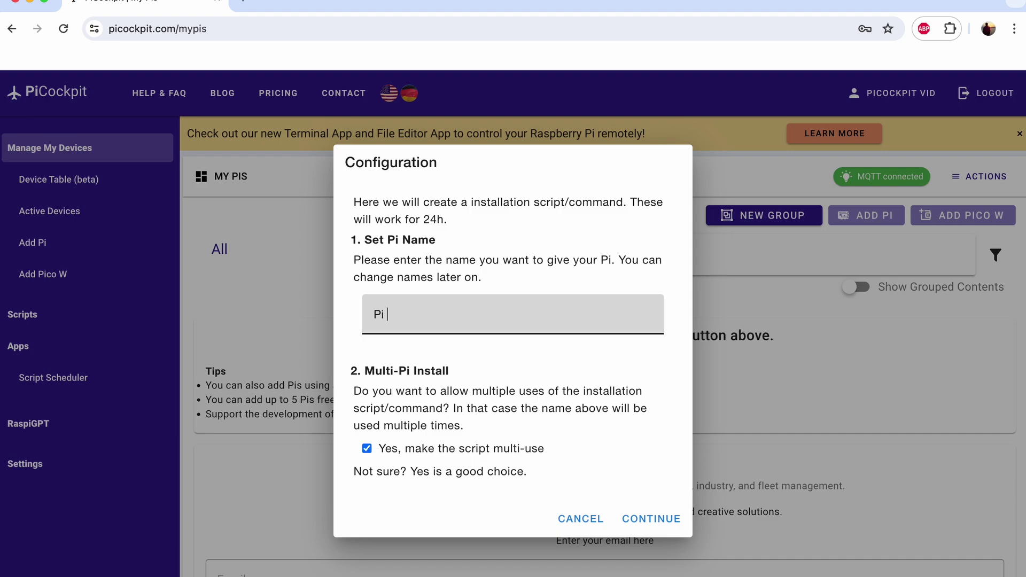
text(5)
click(642, 519)
text(•••••)
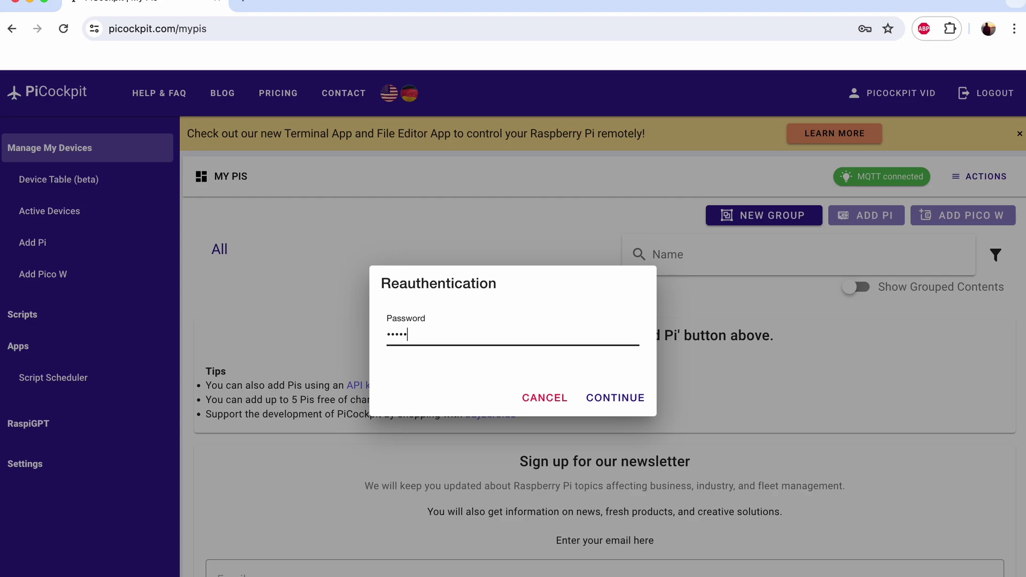
text(••••)
Step: Confirm reauthentication and copy the generated install one-liner to the clipboard
click(608, 402)
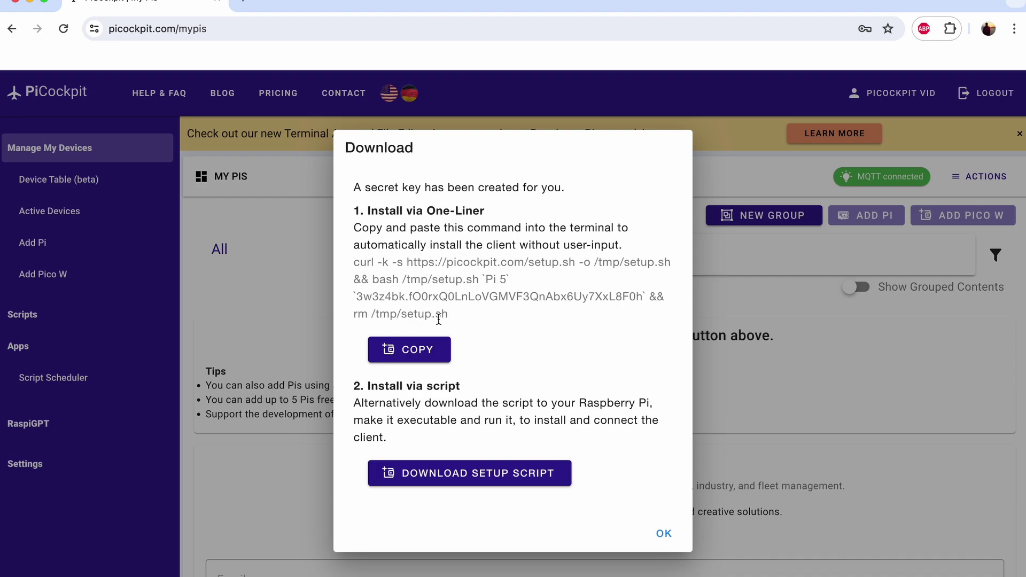
click(426, 350)
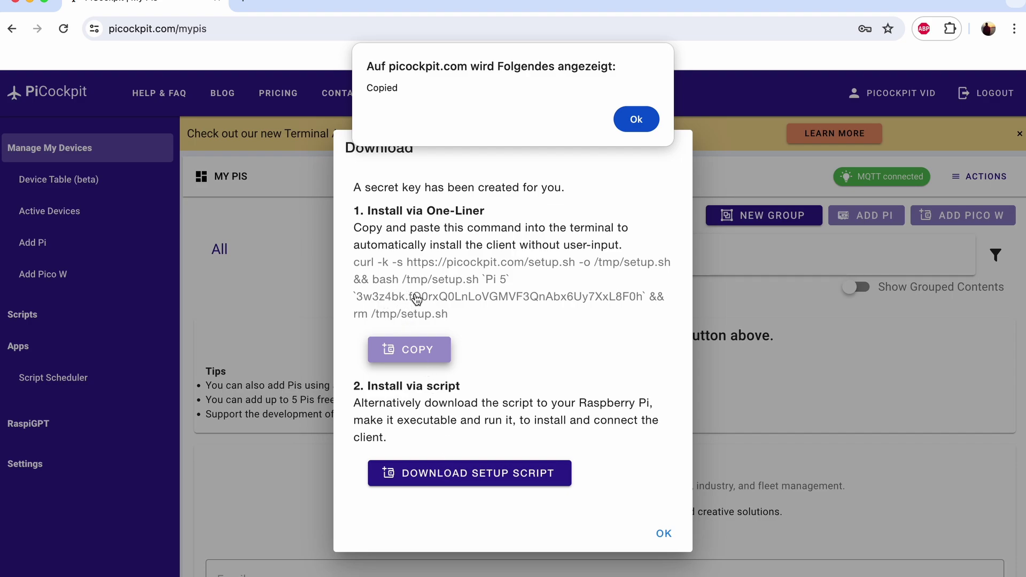
key(super+Tab)
Step: SSH into the Pi at 192.168.1.71 and paste the install one-liner at its prompt
text(ssh )
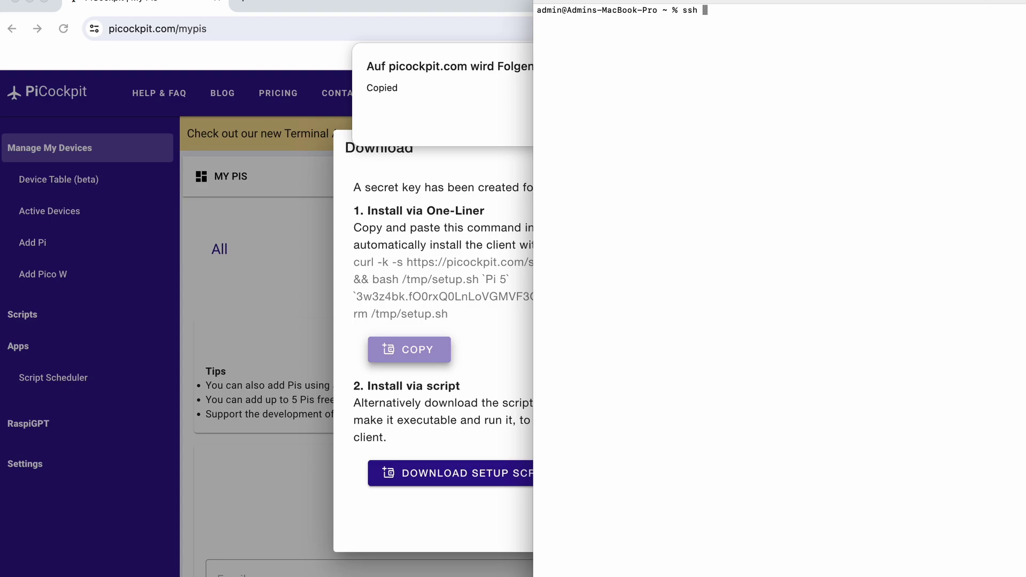
text(adam@192.168.1.71)
key(Return)
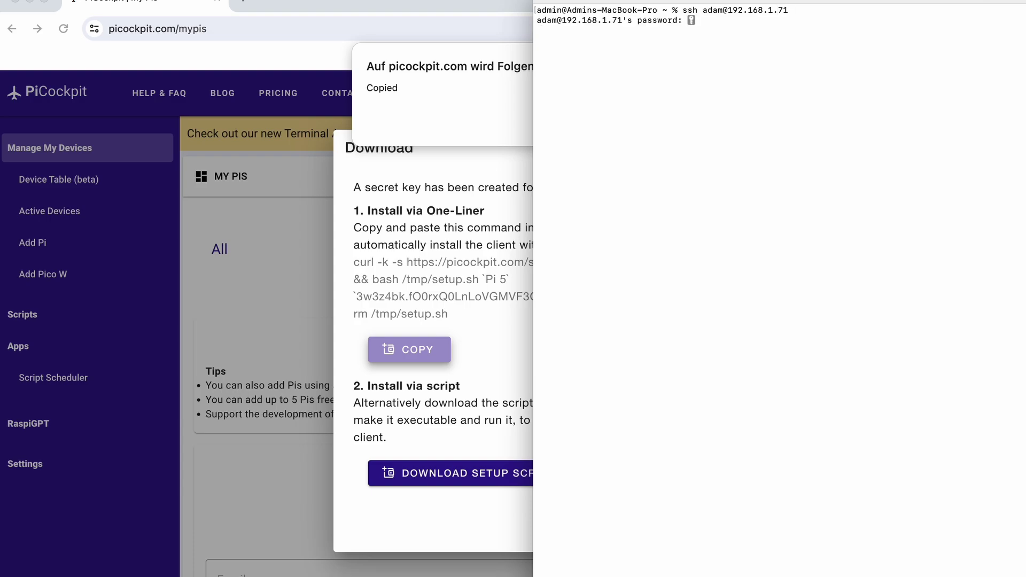
key(Return)
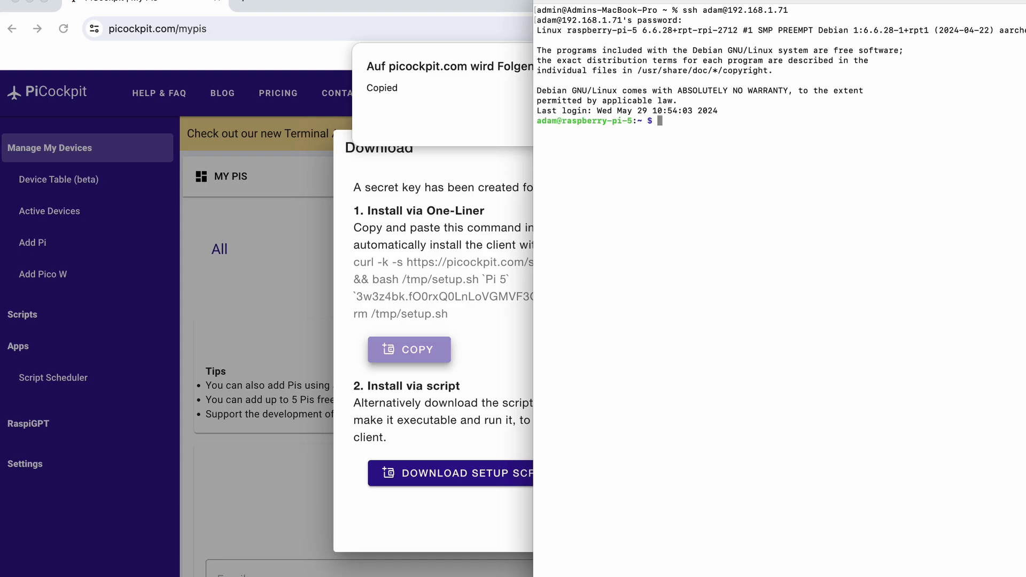
key(super+v)
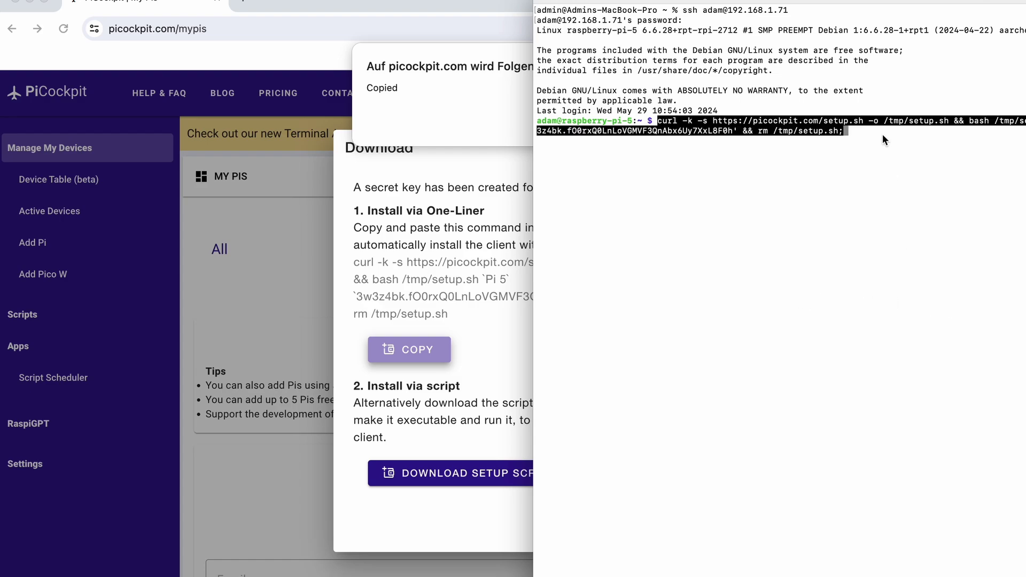
key(Right)
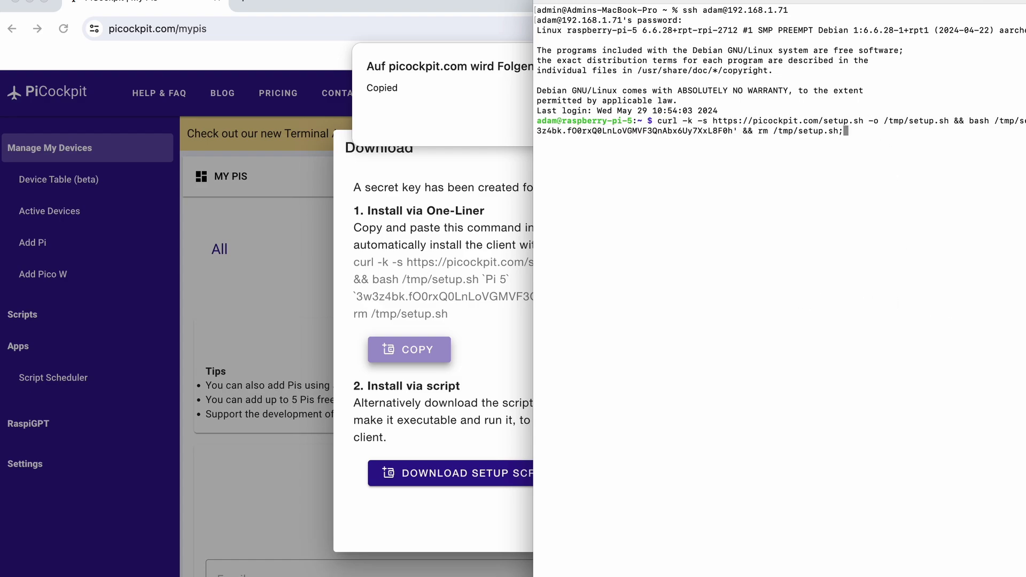
Step: Drop the trailing semicolon, run the one-liner to install picockpit-client 3.2.3, and dismiss the Copied alert
key(BackSpace)
key(Return)
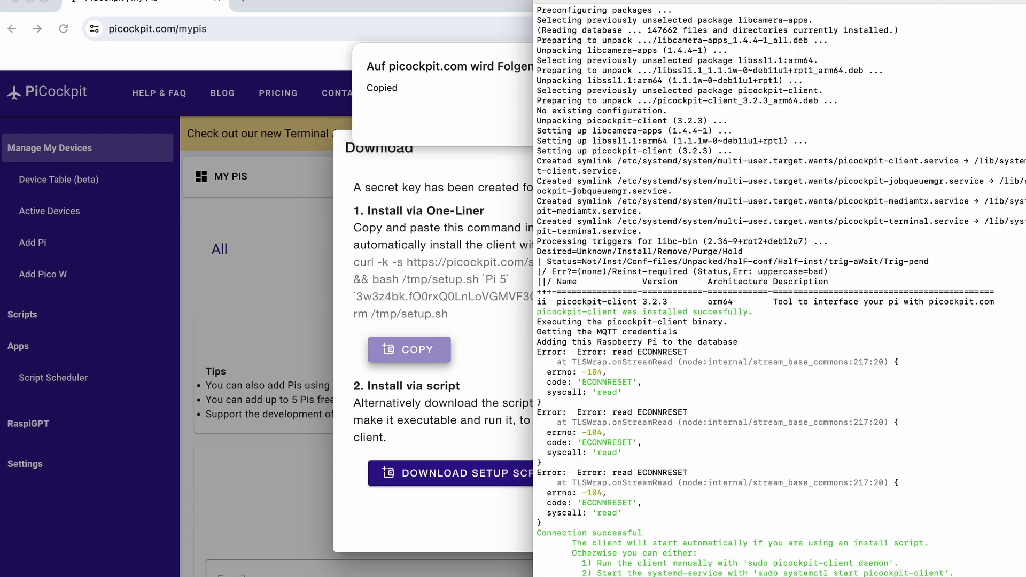
key(Return)
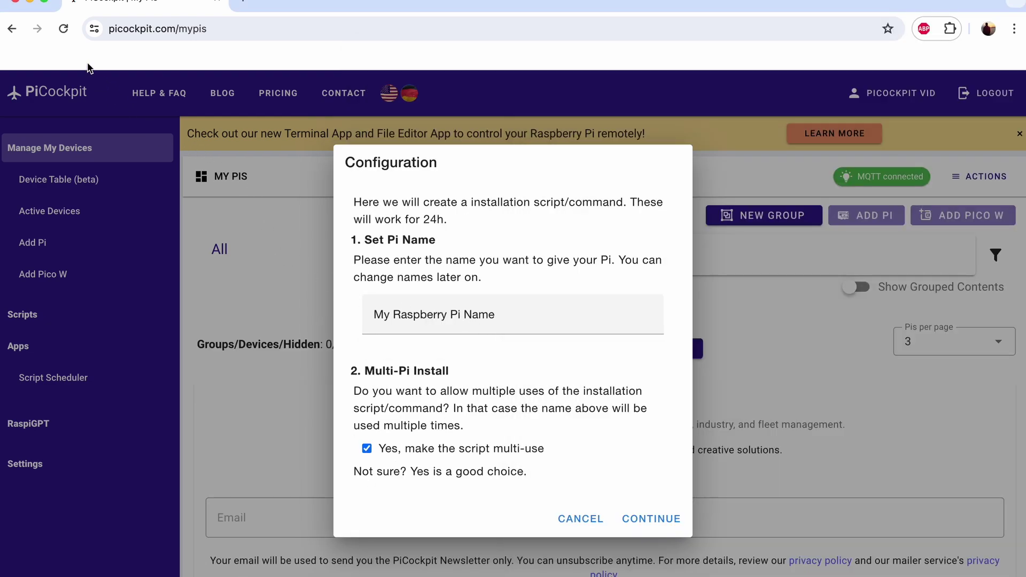
Step: Reload the My Pis page to discard the unfinished Pi configuration
click(66, 33)
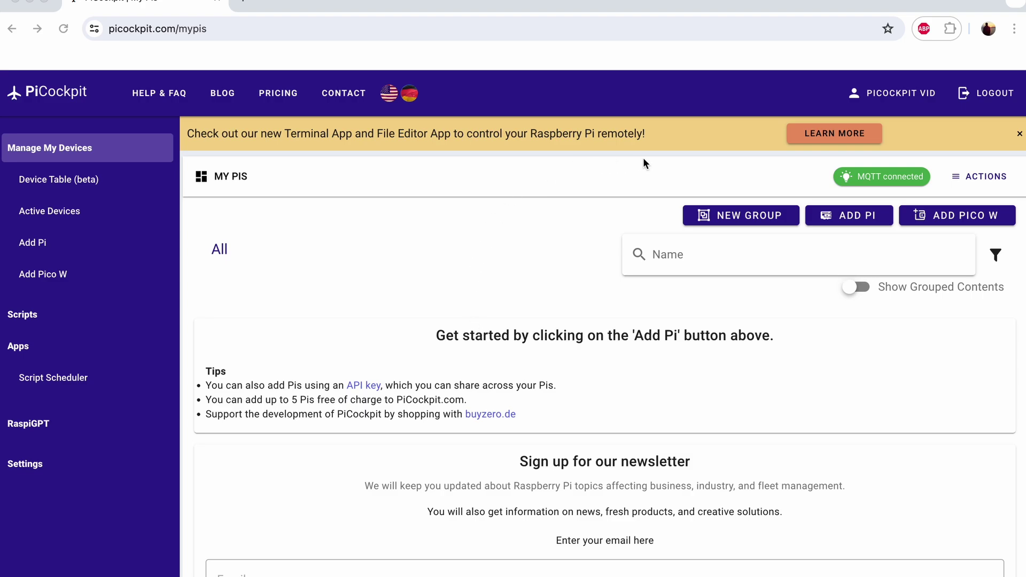
Step: Add a new Pi named 'Pi 5 (API)' with multi-use install and enter the password to reauthenticate
click(843, 218)
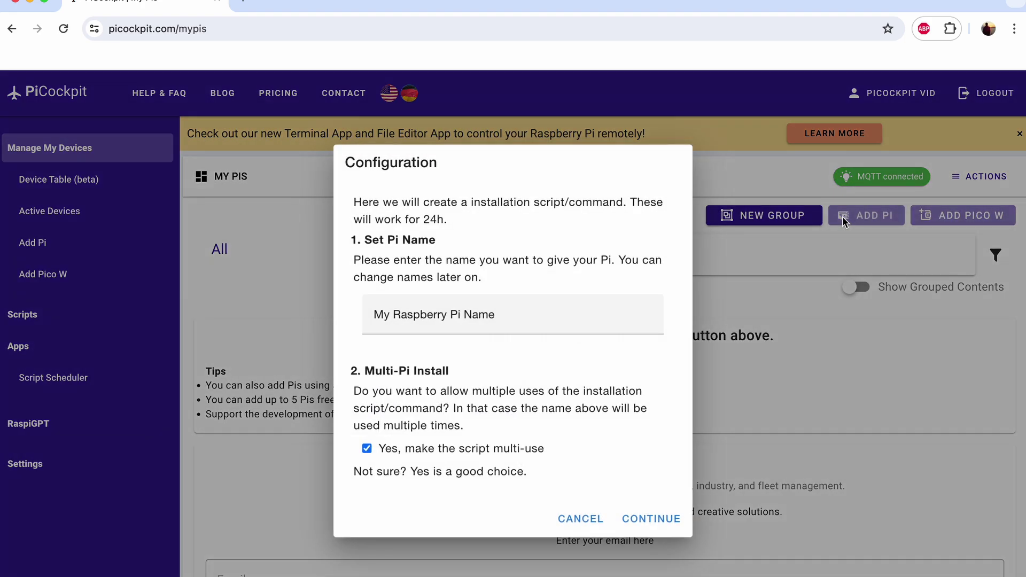
triple_click(502, 314)
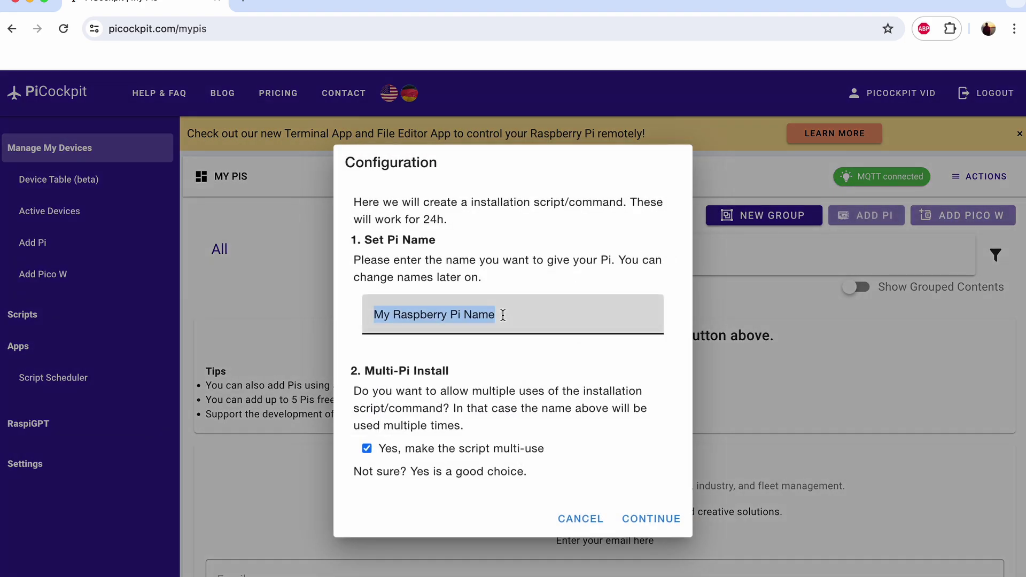
text(Pi 5)
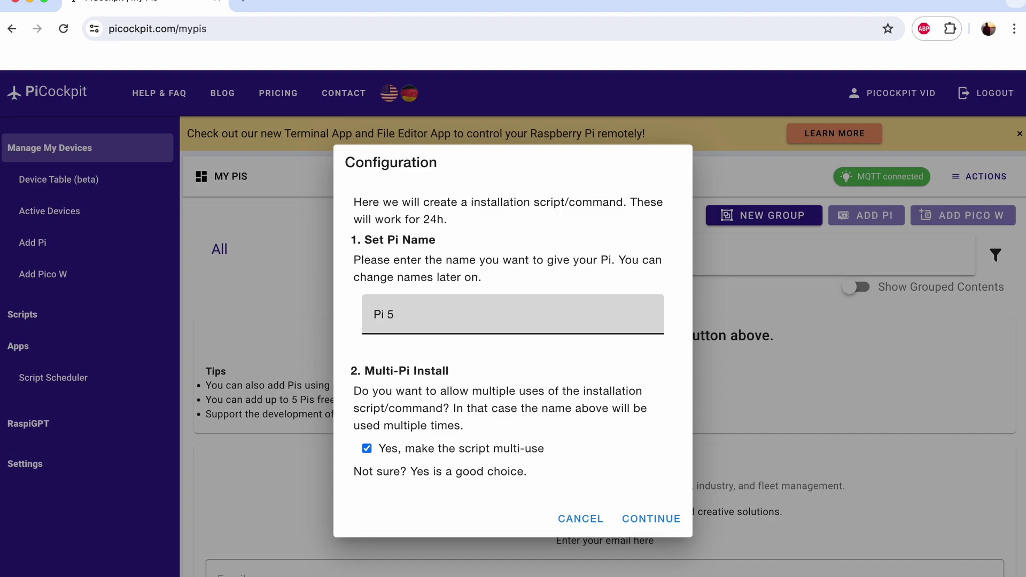
text( (API))
click(644, 518)
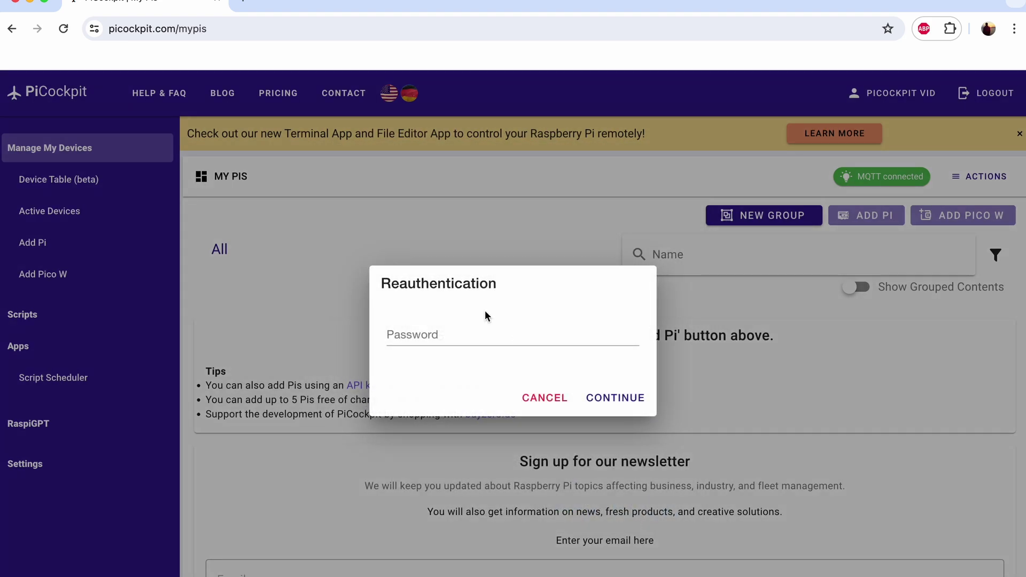
click(441, 331)
text(••)
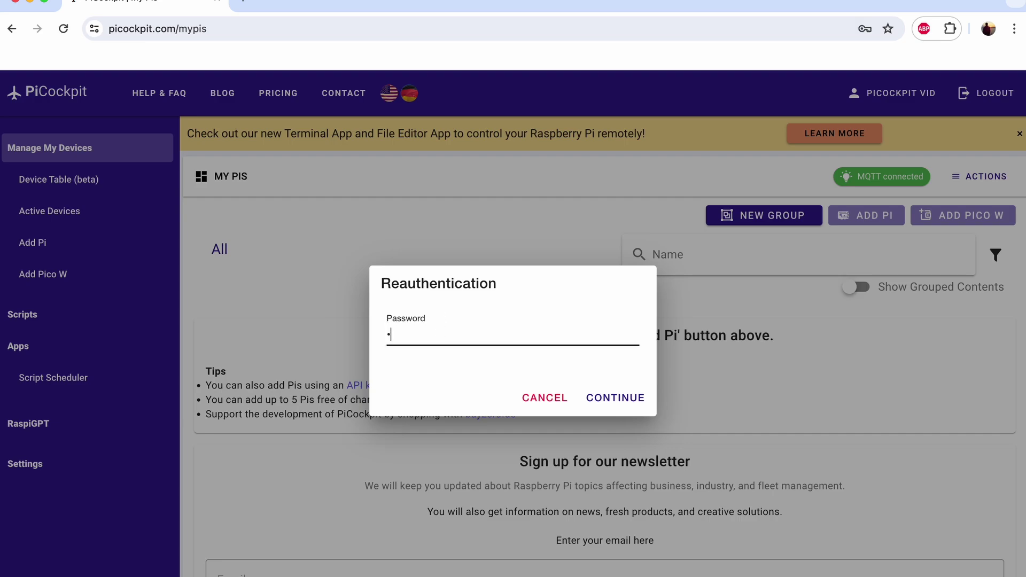
text(•••••••)
Step: Reauthenticate, download picockpit-client-install.sh, and bring the Raspberry Pi terminal forward
key(Return)
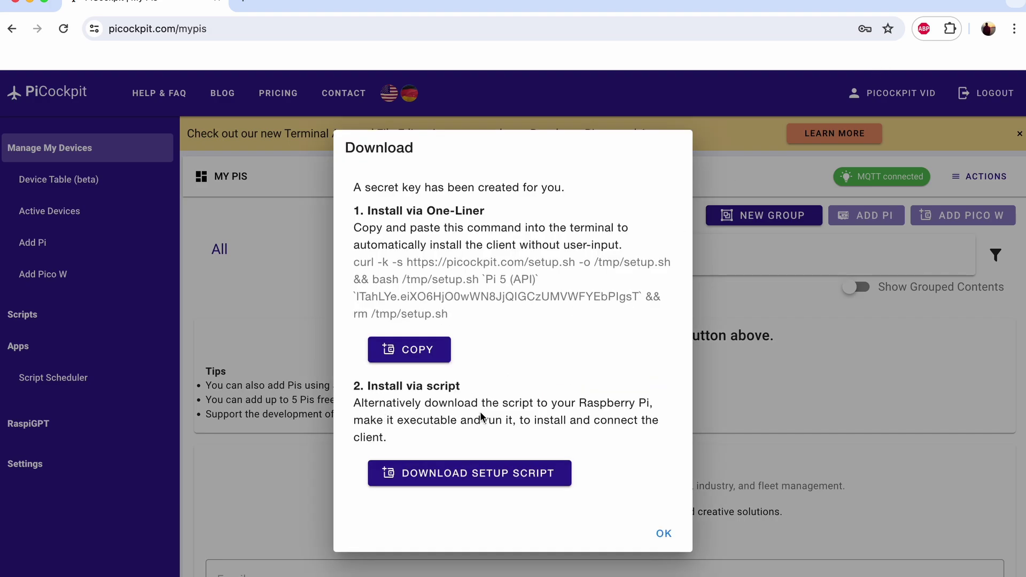
click(475, 479)
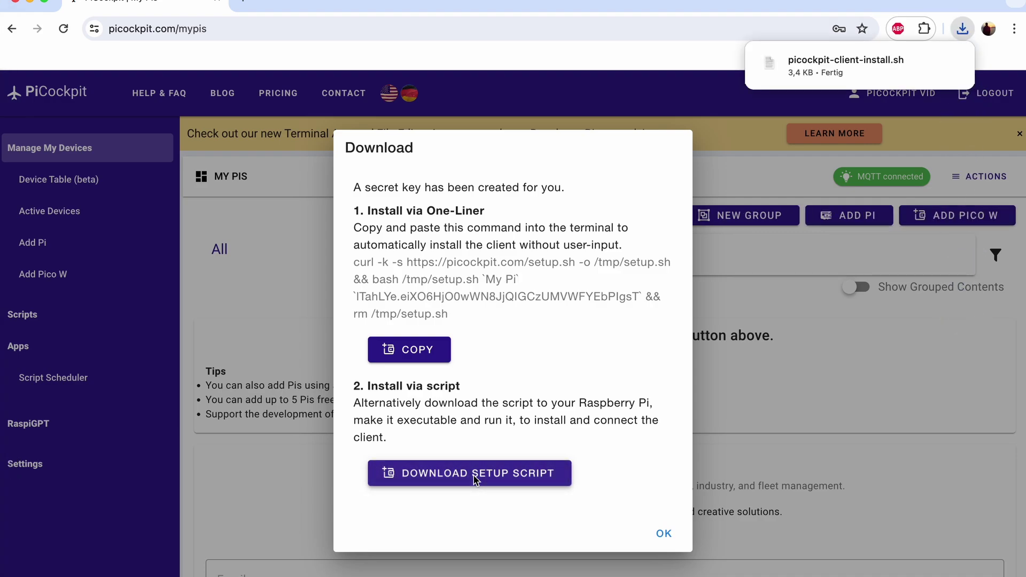
mouse_move(802, 62)
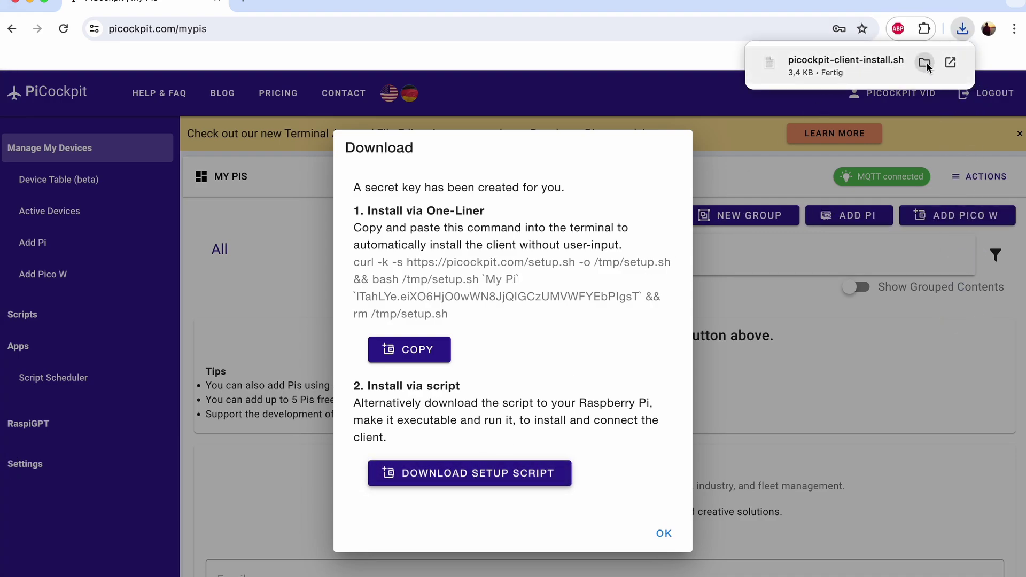
key(super+Tab)
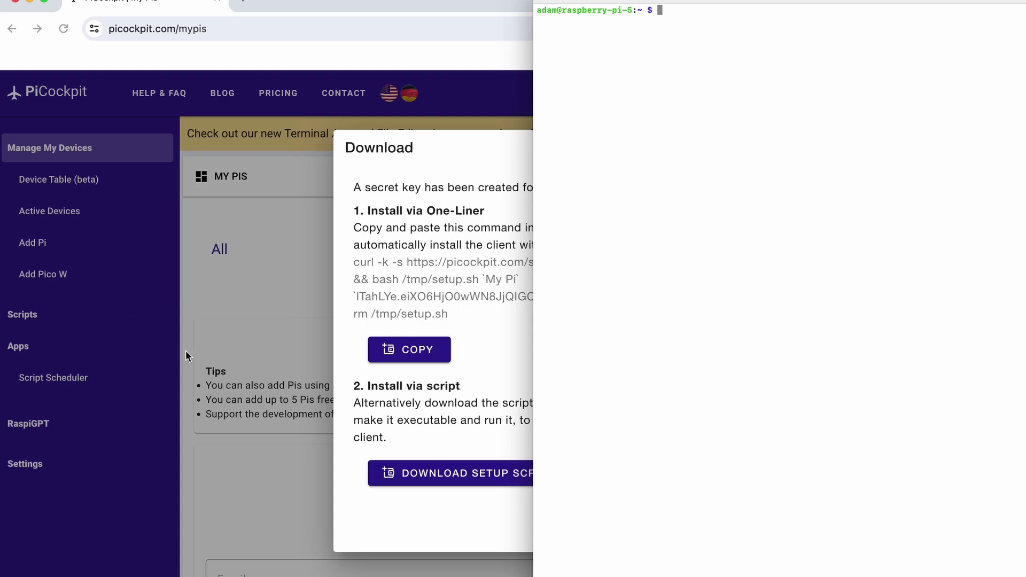
Step: Open a new Basic local Terminal window and change into the Downloads folder
click(96, 0)
mouse_move(338, 3)
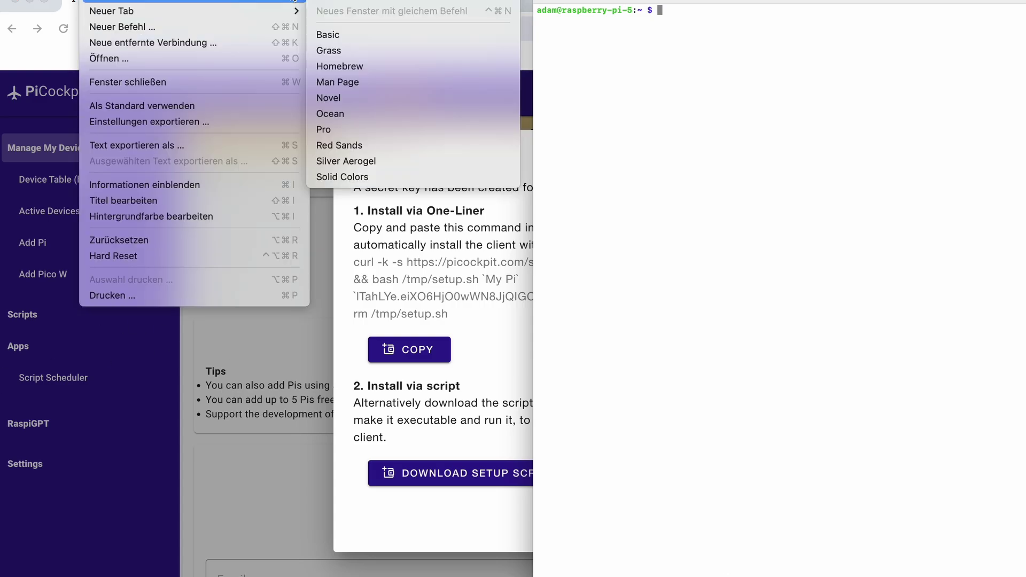
click(338, 1)
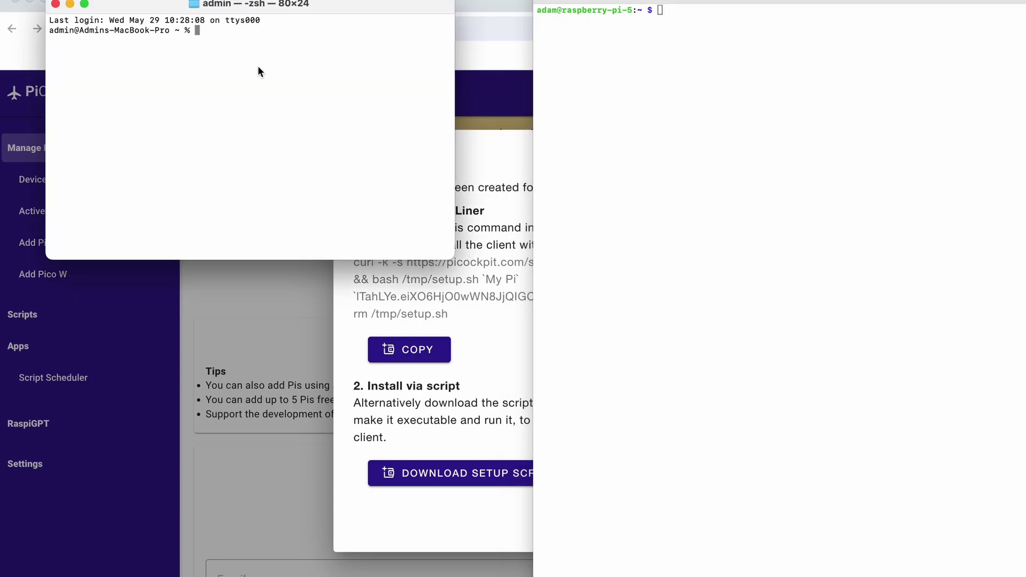
text(cd down)
key(BackSpace)
key(BackSpace)
key(BackSpace)
key(BackSpace)
text(Down)
key(Tab)
key(Return)
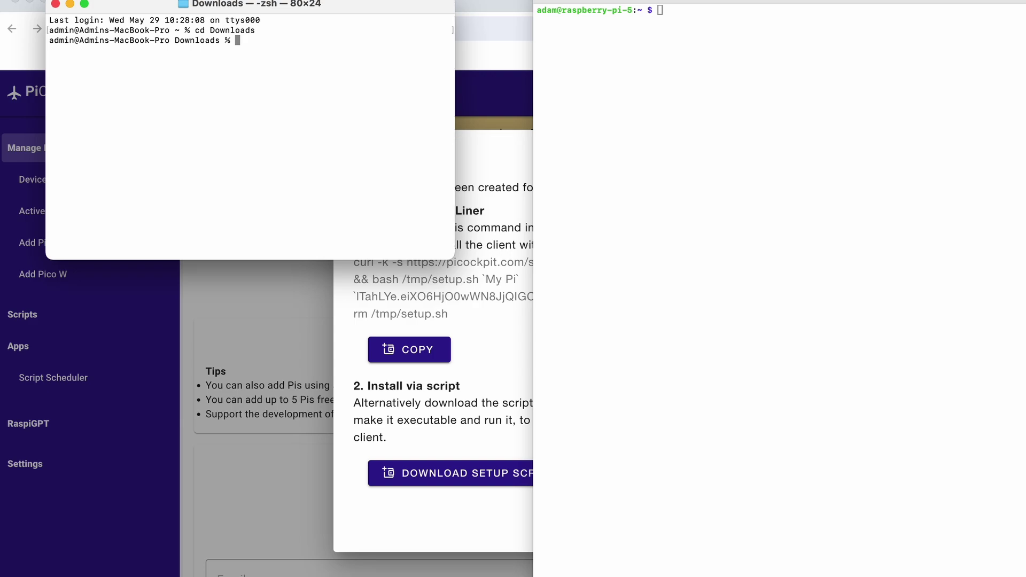
Step: Copy picockpit-client-install.sh with scp to the user's home folder on 192.168.1.71
text(scp picockpit-client-install.sh)
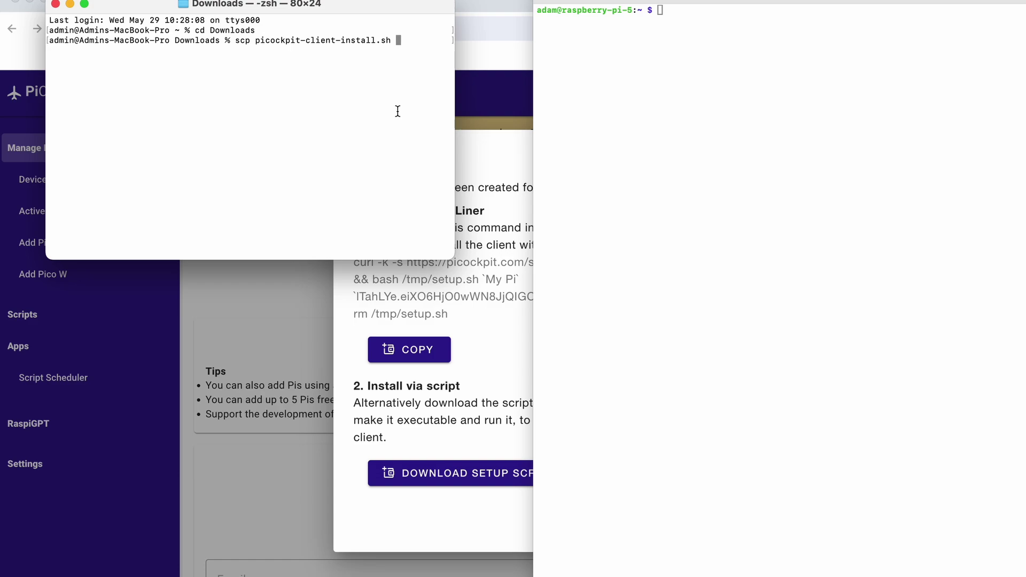
text(192.168.1.71:/home/adam/)
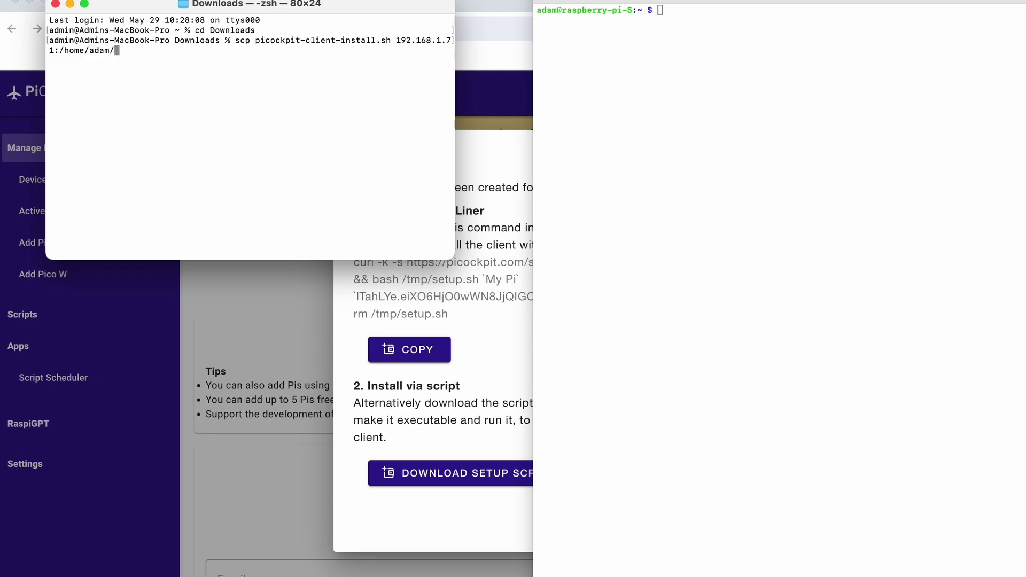
key(Return)
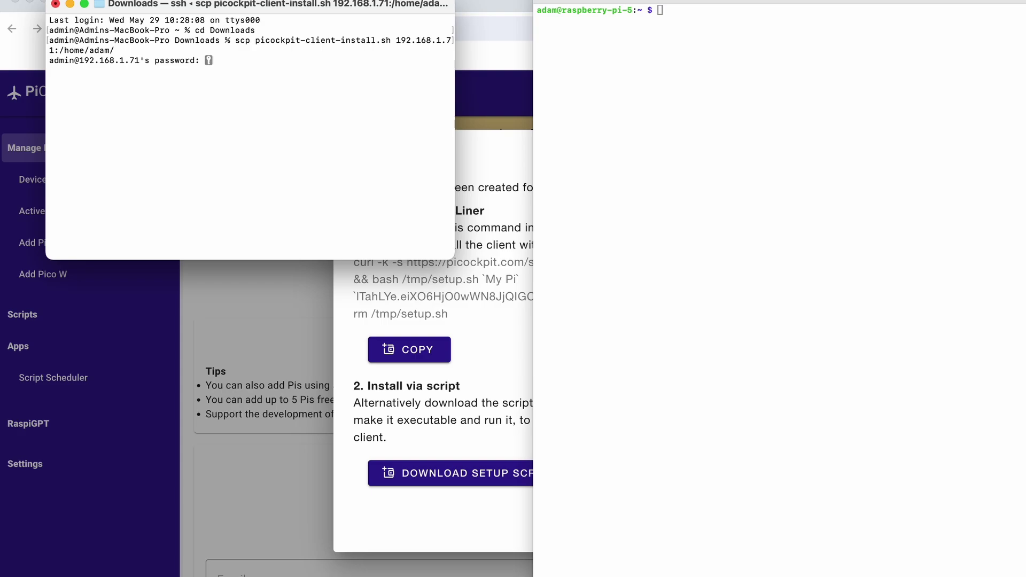
key(ctrl+c)
text(scp picp)
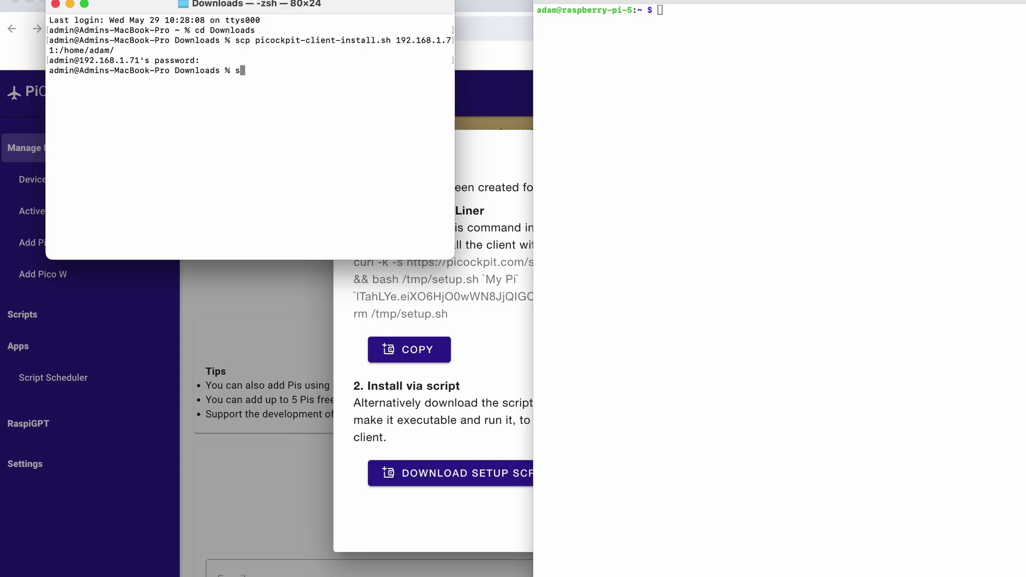